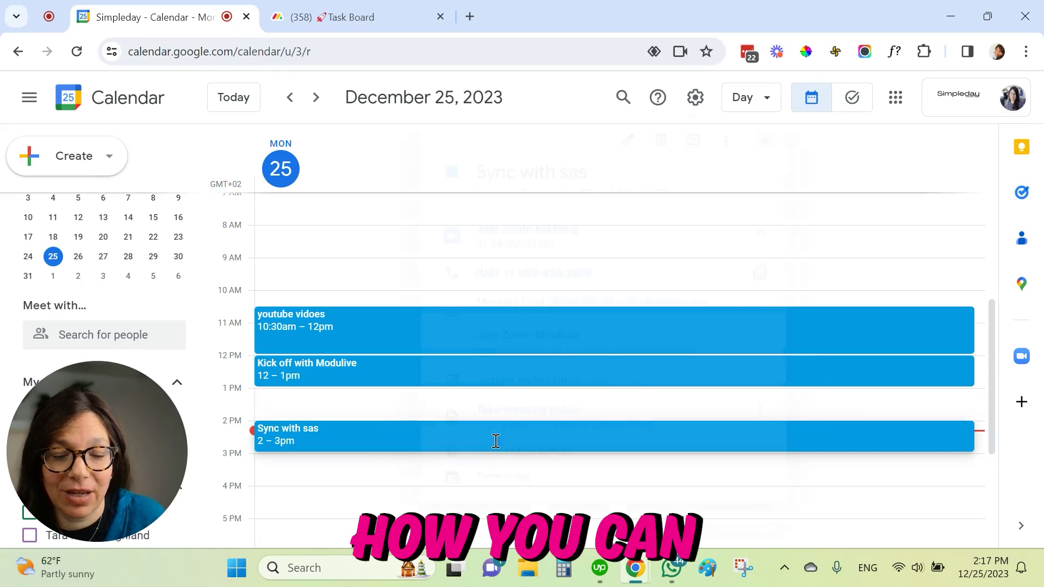
Join the Sync with sas event's Zoom meeting from Google Calendar and let the browser launch Zoom.
left_click(513, 209)
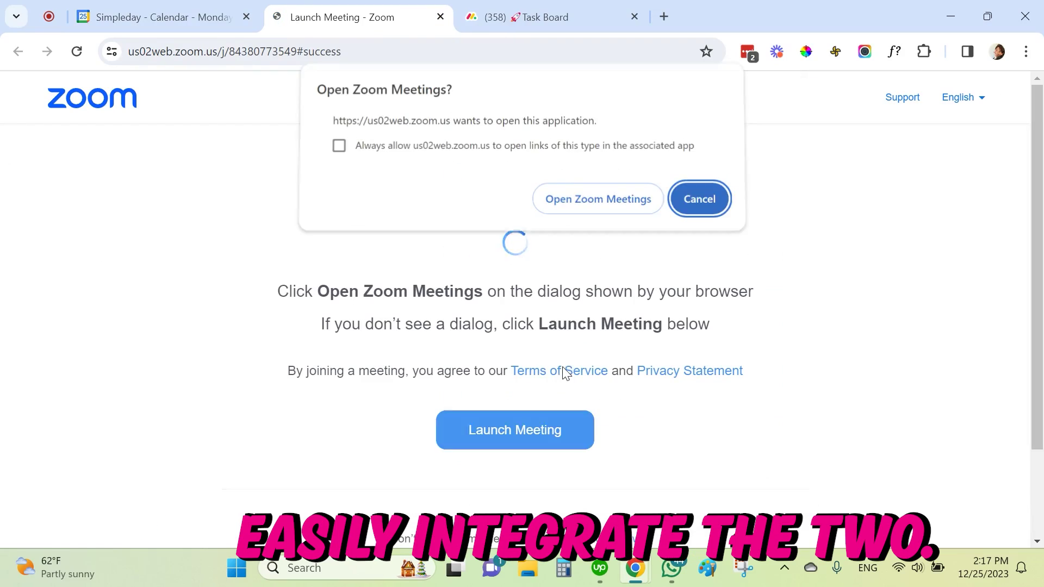
left_click(629, 203)
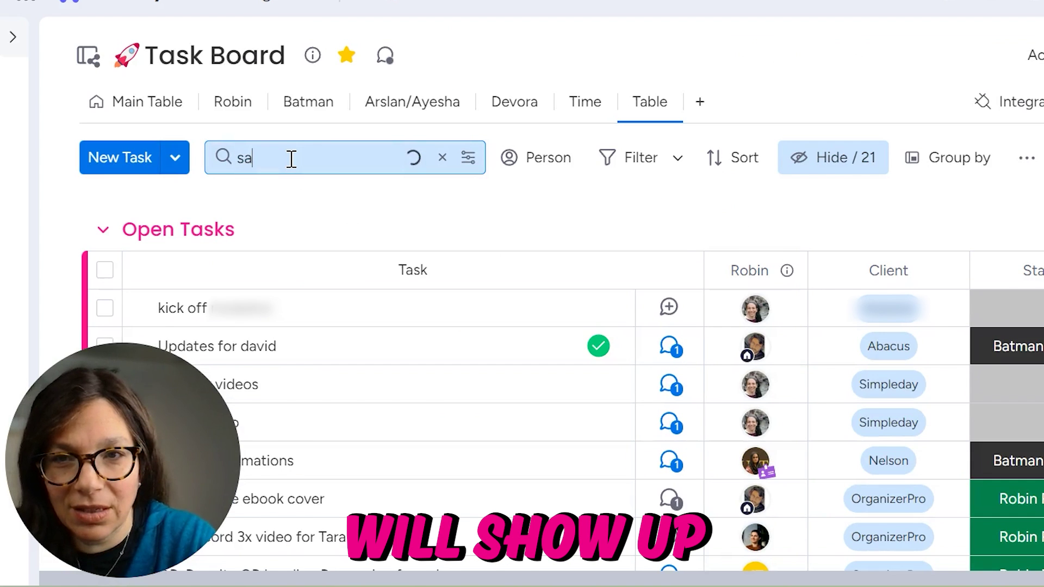
Search the Task Board for 'sas' while the Zoom meeting runs.
type("s")
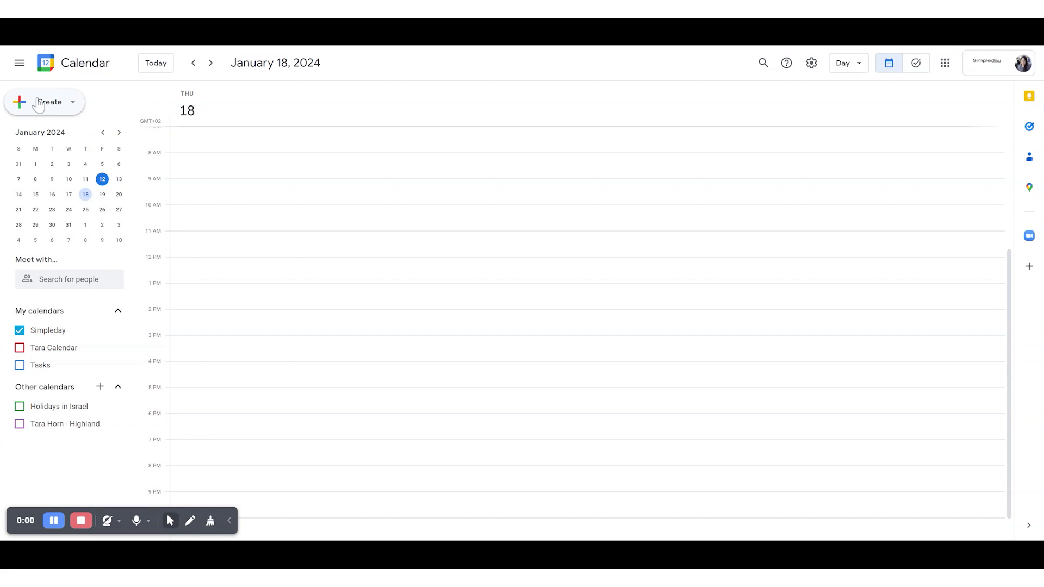
Create a 'Sync with Sas' event for Jan 18, 12–1pm, attach a Zoom Meeting, and save it.
left_click(41, 103)
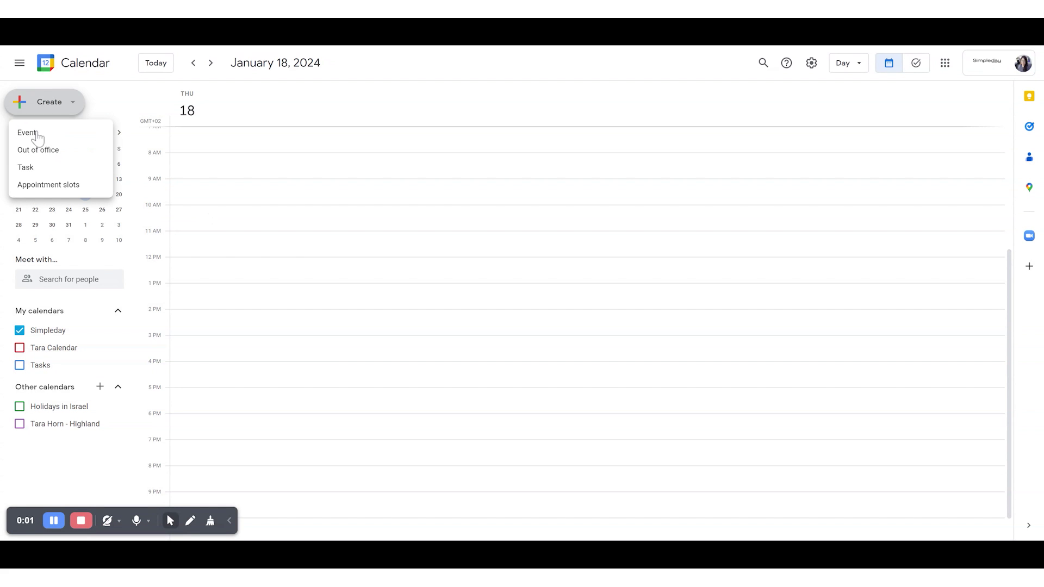
left_click(33, 133)
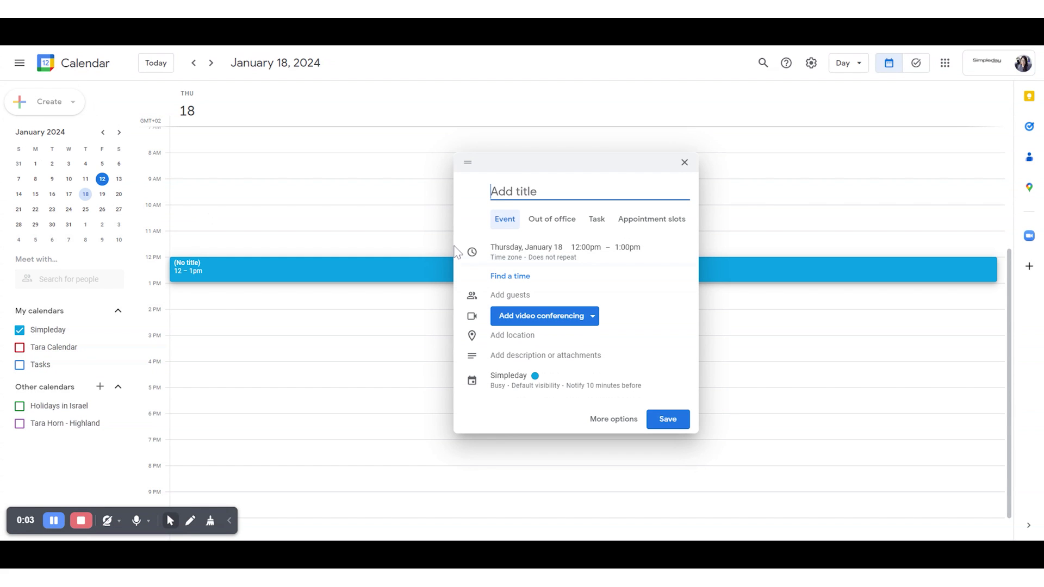
type("Sync with Sas")
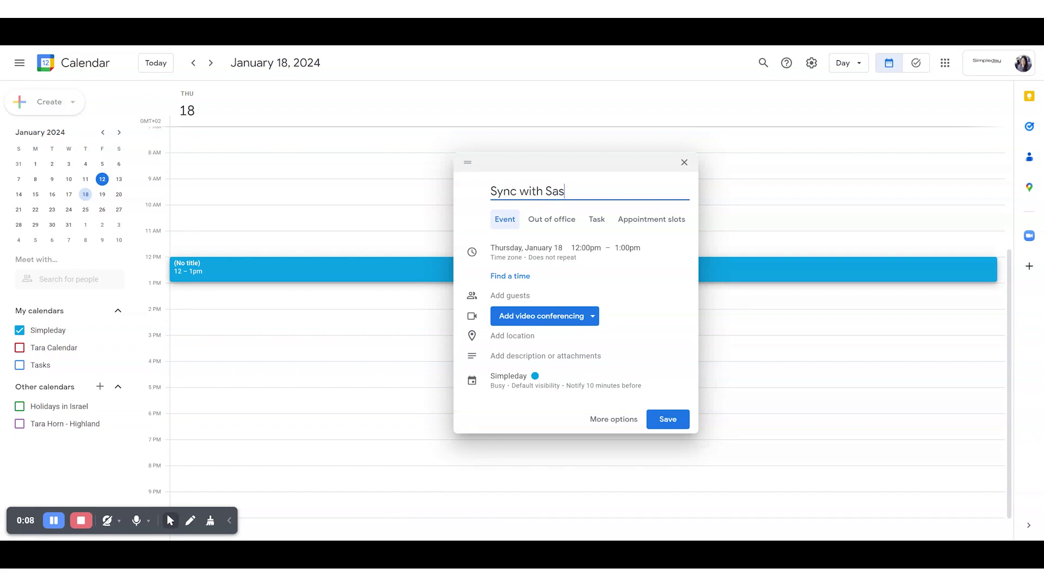
left_click(590, 320)
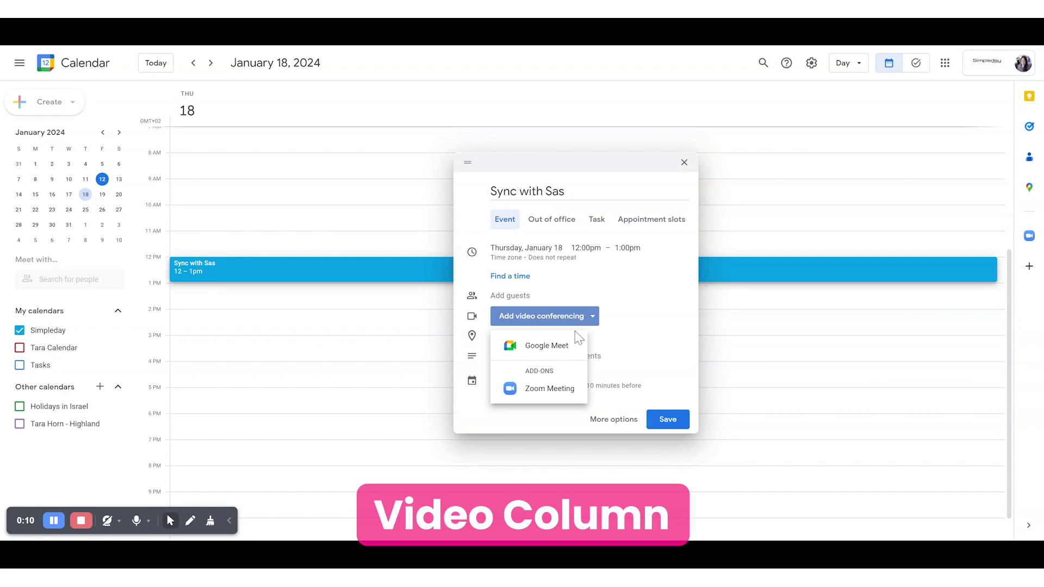
left_click(550, 389)
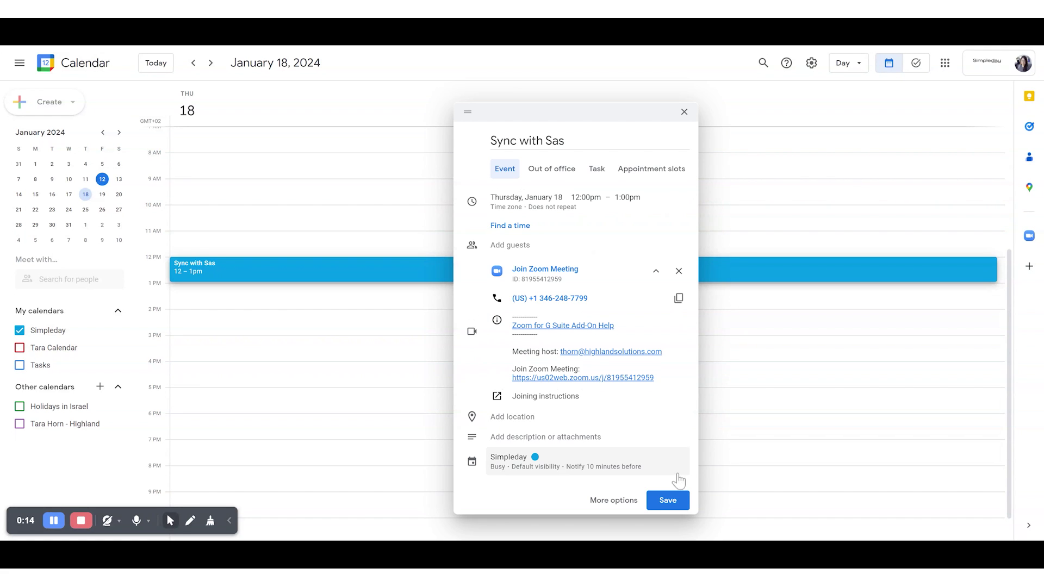
left_click(668, 501)
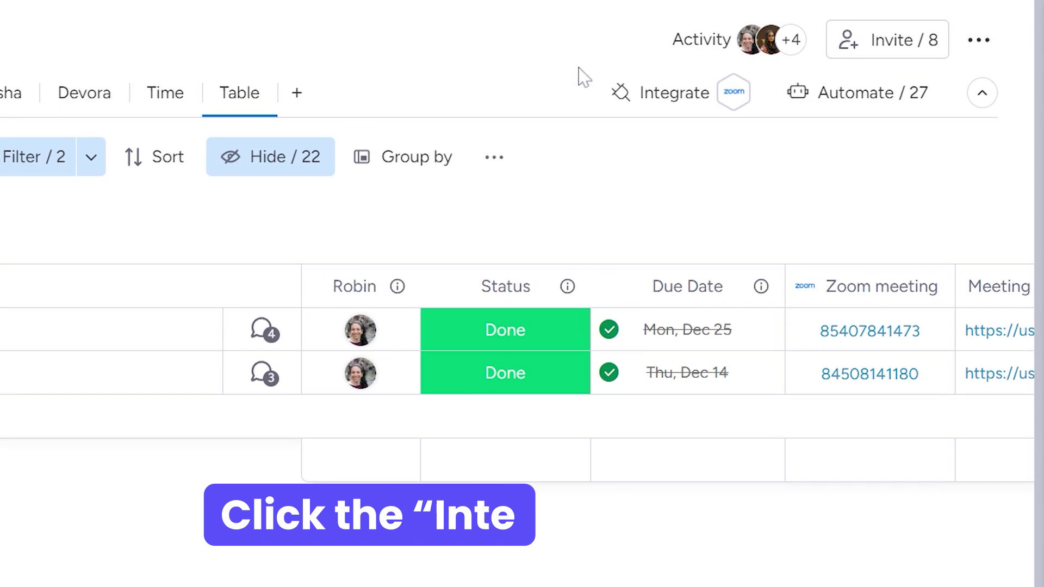
Search 'zoom' in the Task Board's Automation center and browse the Zoom integration templates.
left_click(786, 159)
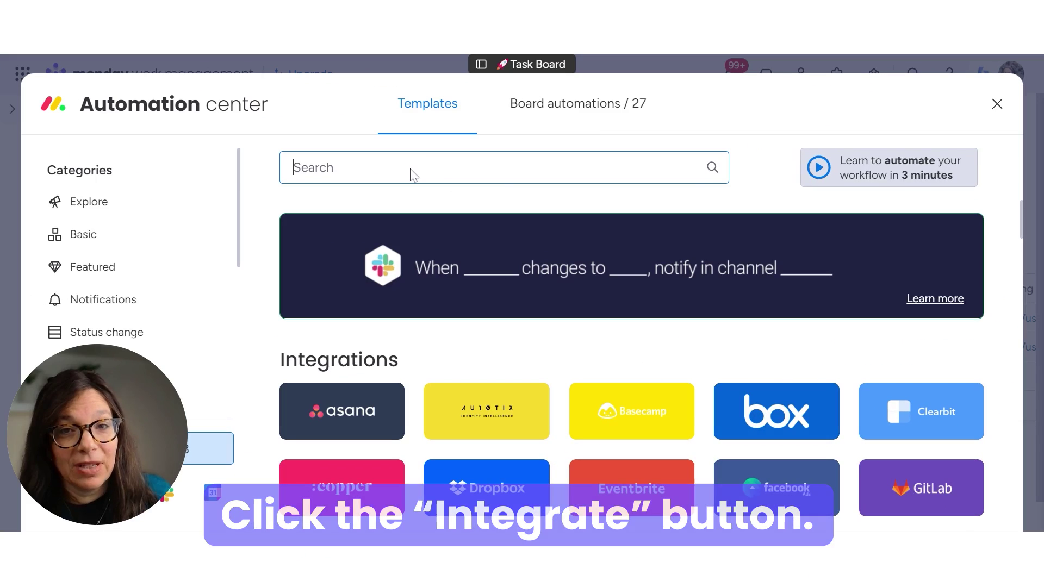
type("zoom")
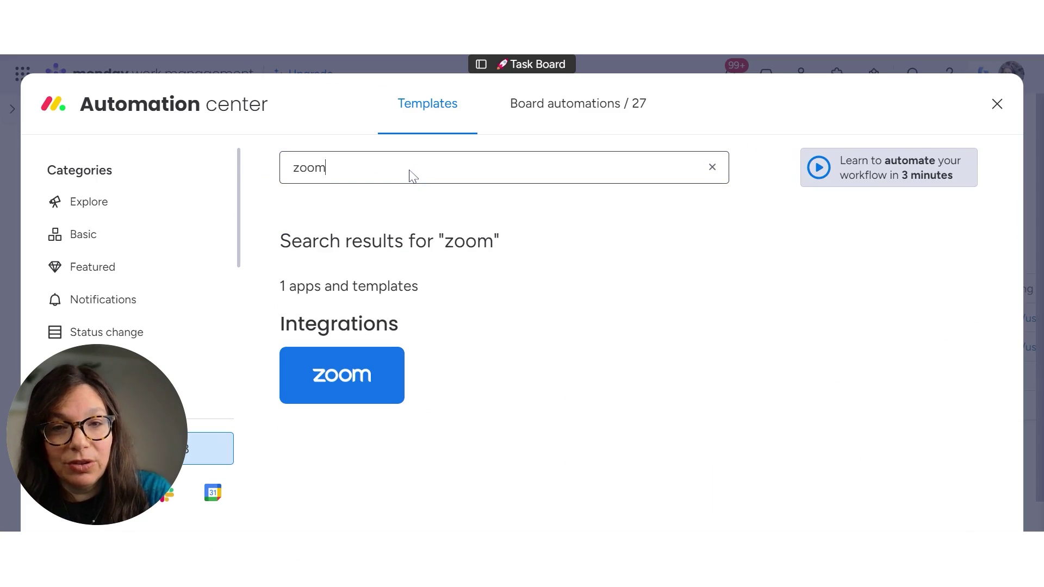
left_click(337, 382)
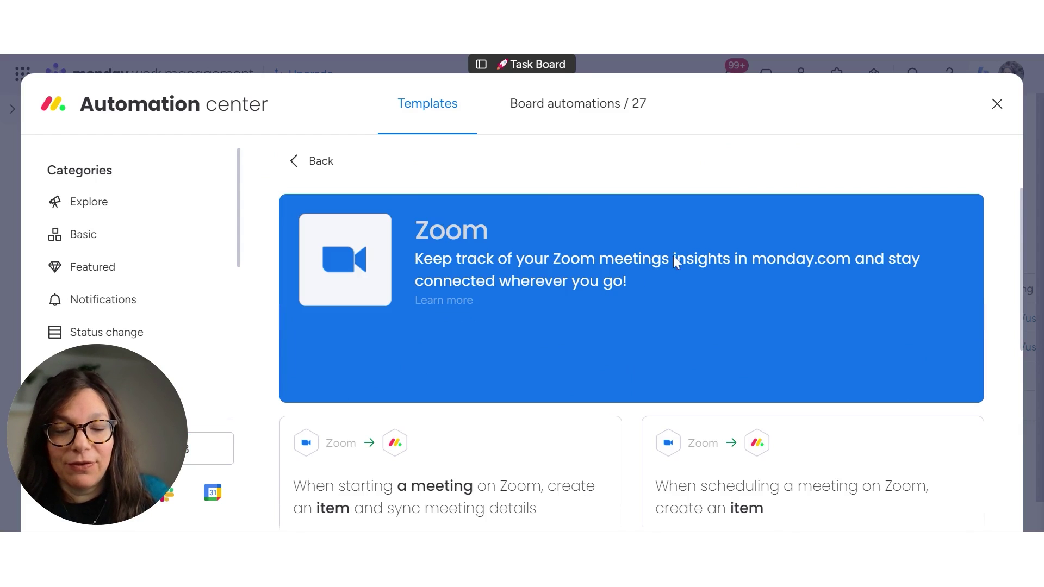
scroll(684, 260, "down", 3)
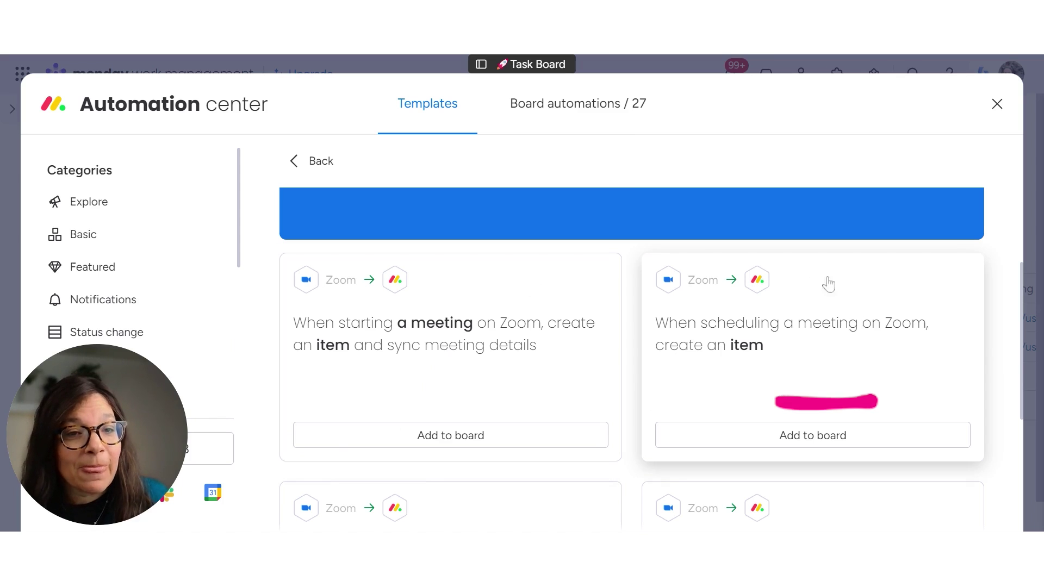
scroll(787, 289, "down", 1)
scroll(787, 290, "down", 1)
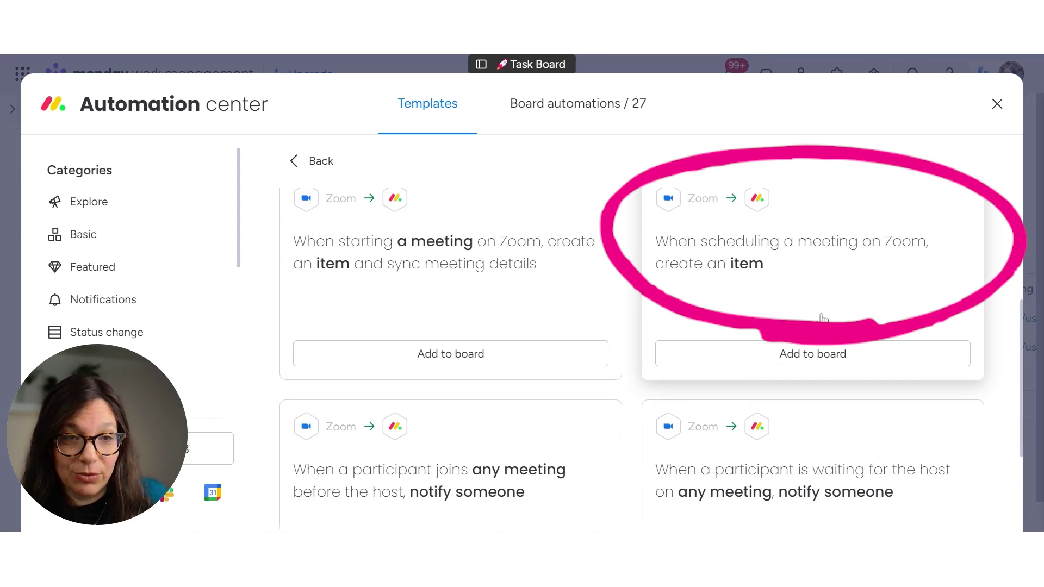
scroll(823, 318, "down", 3)
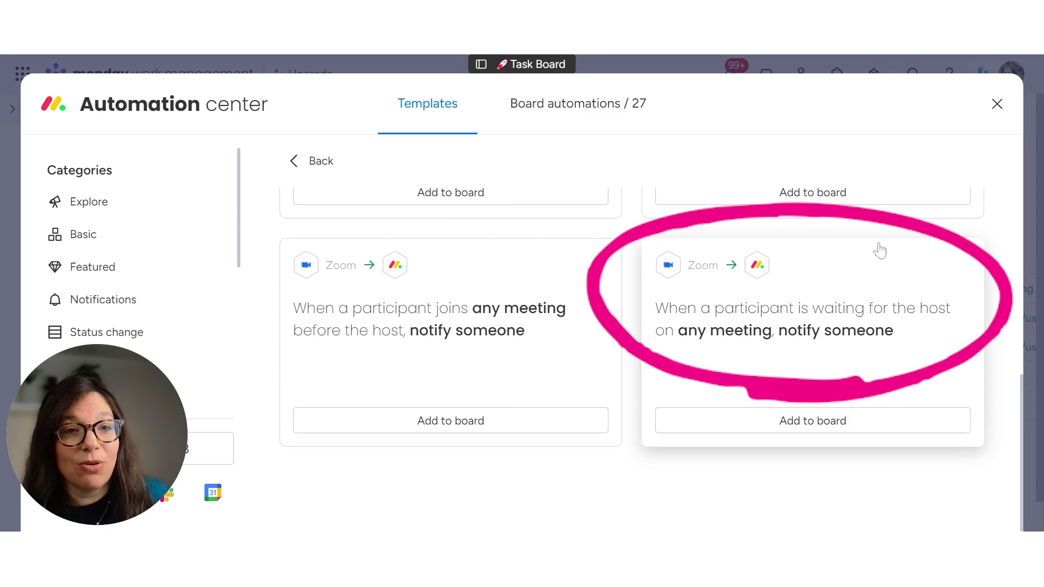
scroll(468, 328, "up", 5)
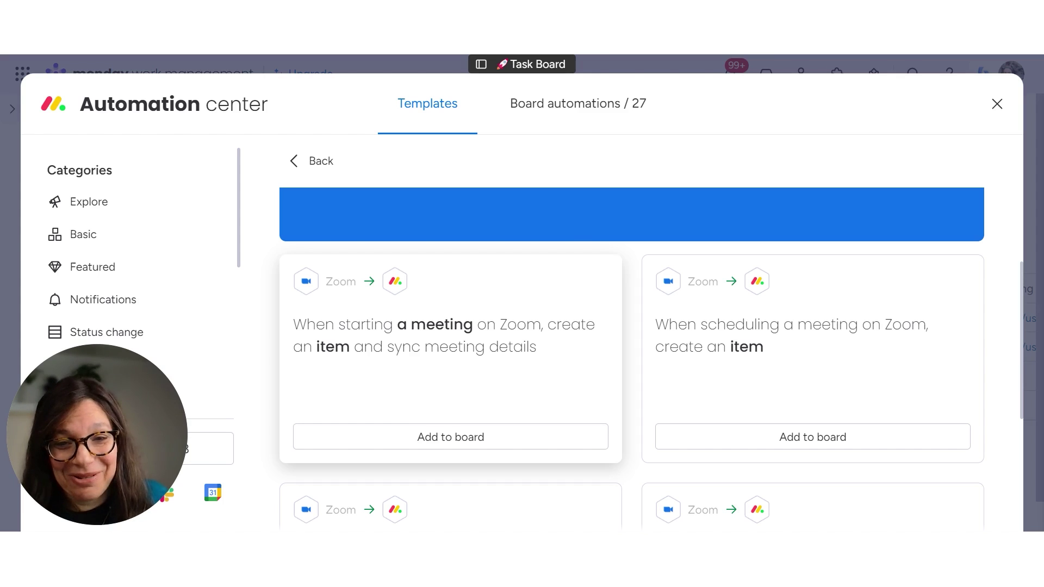
Add the 'When starting a meeting' Zoom template with the connected account, triggered by Any Meeting.
left_click(438, 448)
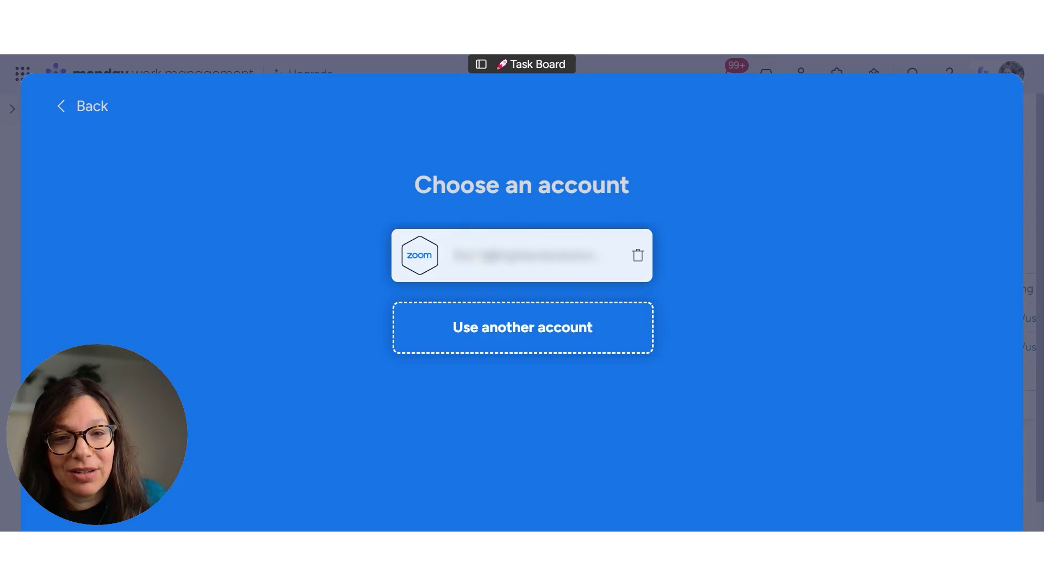
left_click(436, 264)
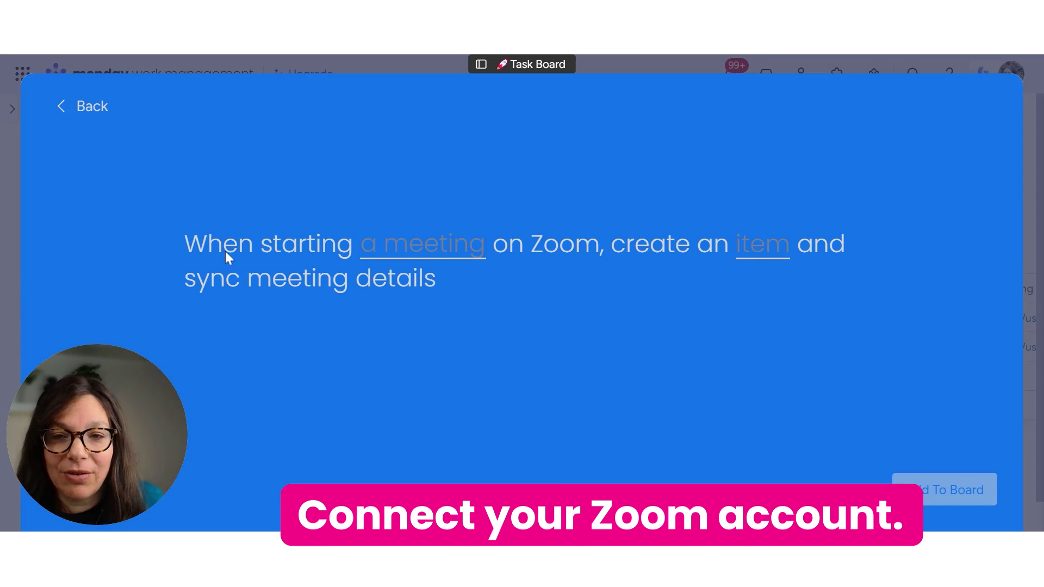
left_click(403, 251)
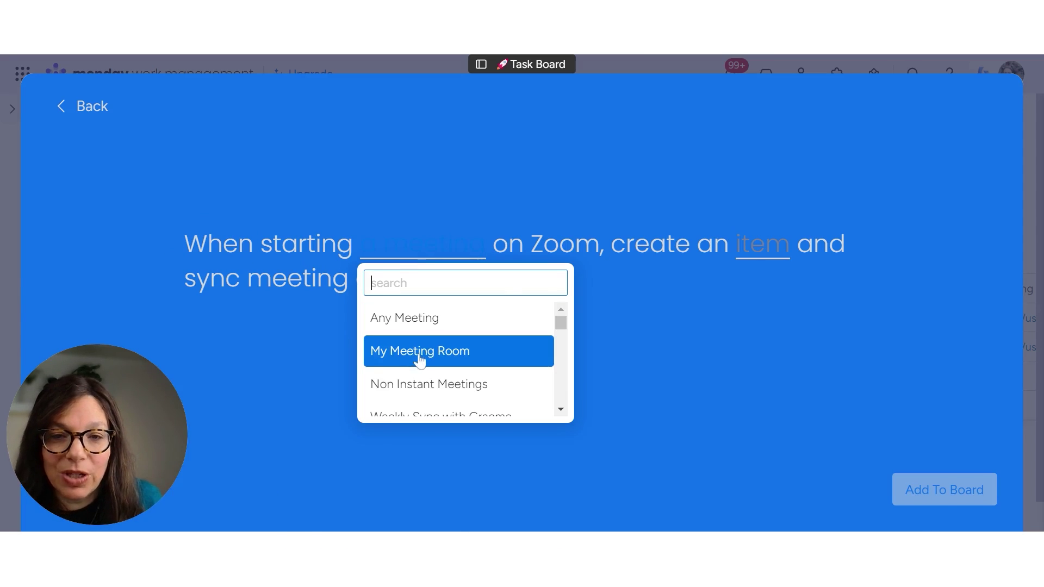
scroll(418, 359, "down", 10)
scroll(469, 389, "up", 10)
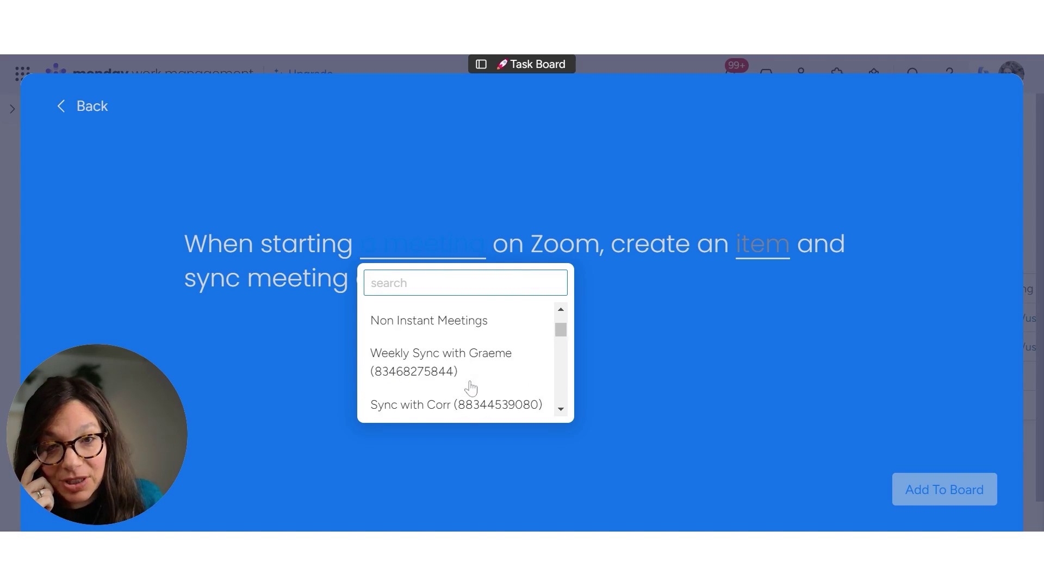
scroll(471, 388, "up", 2)
left_click(432, 326)
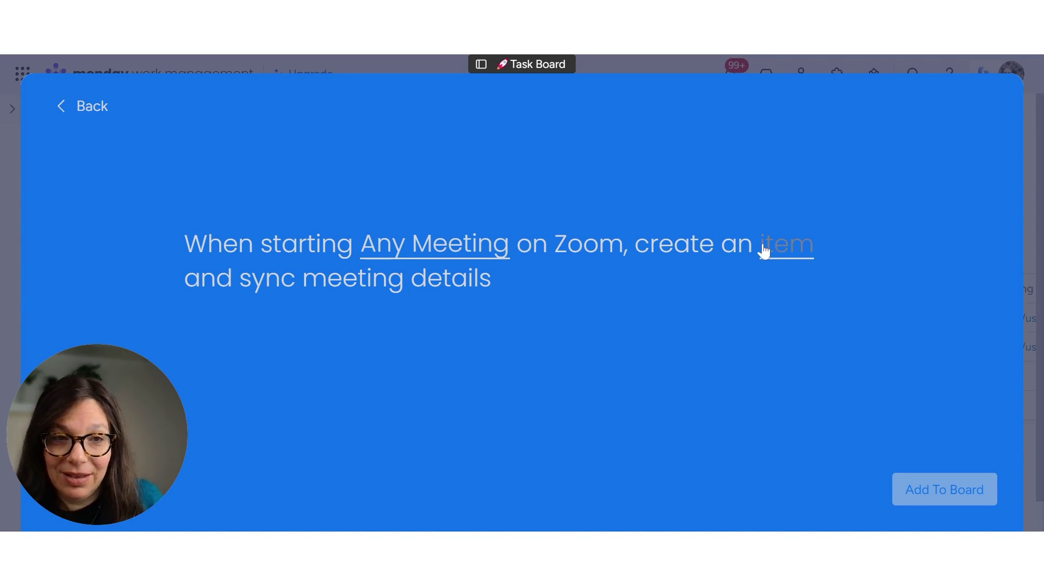
left_click(772, 250)
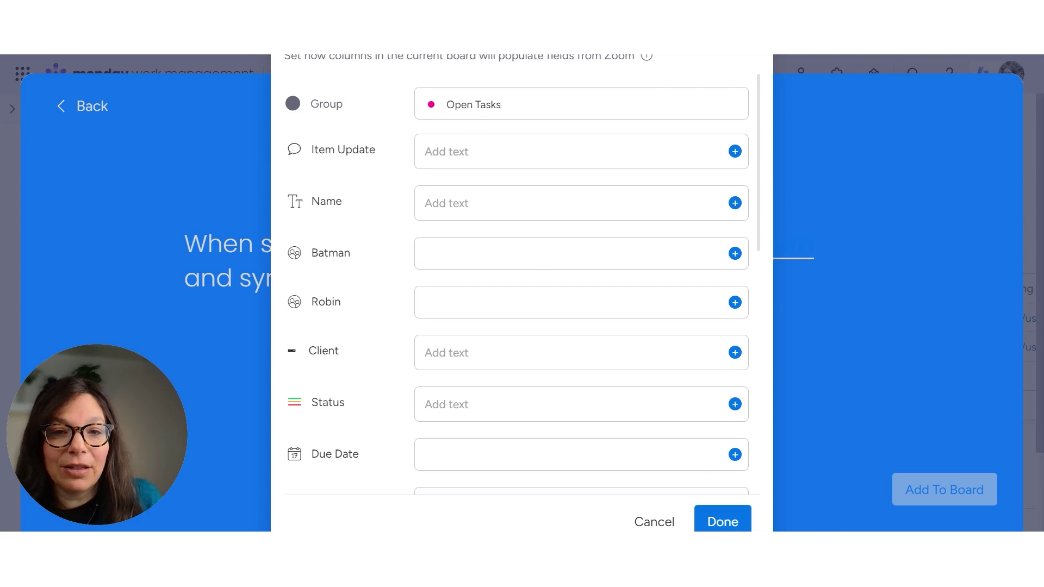
Map Zoom's Meeting Name to the item Name and Recordings Link to the Meeting Recording column.
left_click(734, 203)
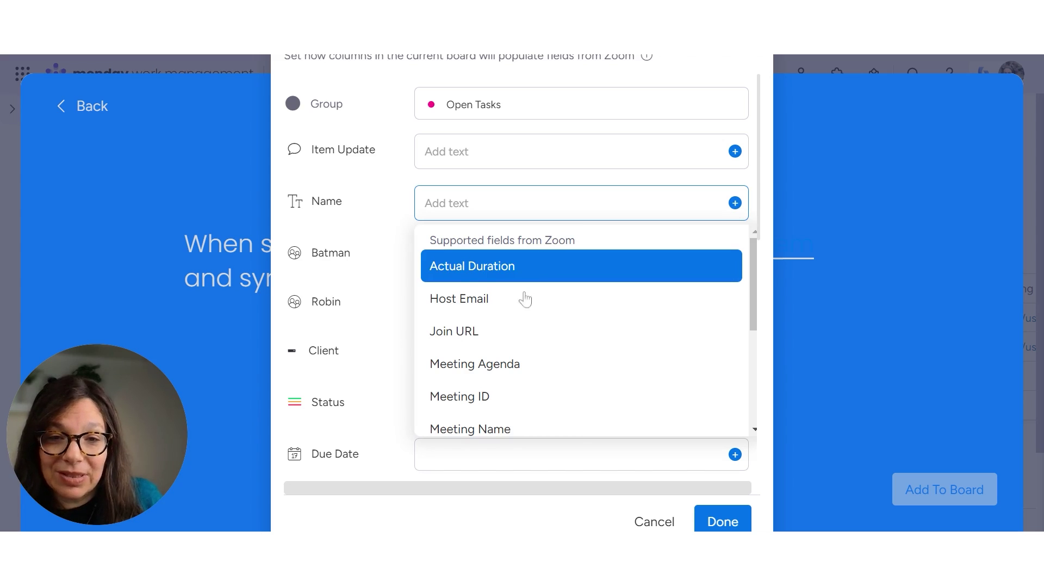
left_click(508, 430)
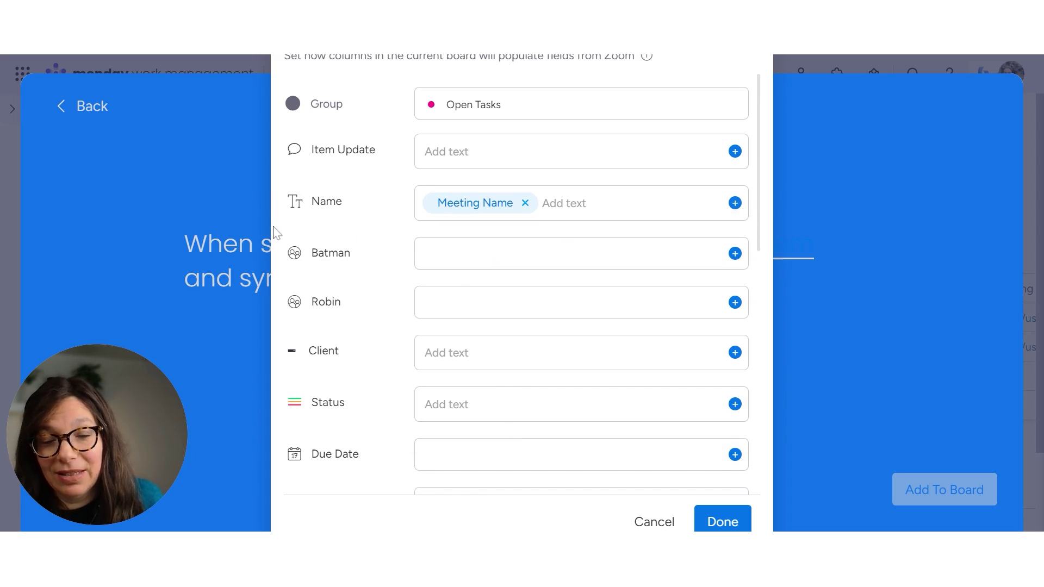
scroll(431, 377, "down", 10)
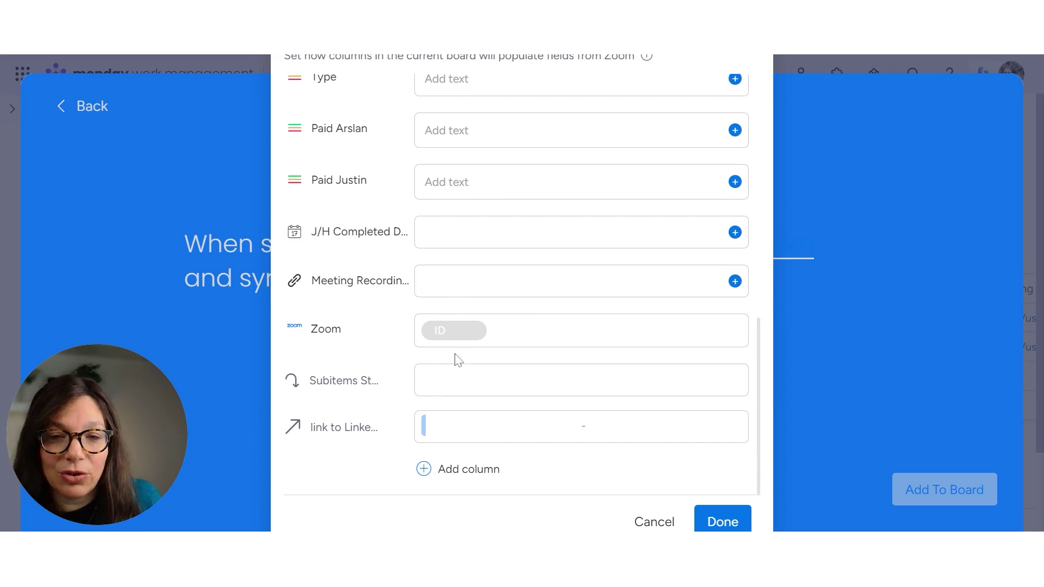
left_click(735, 281)
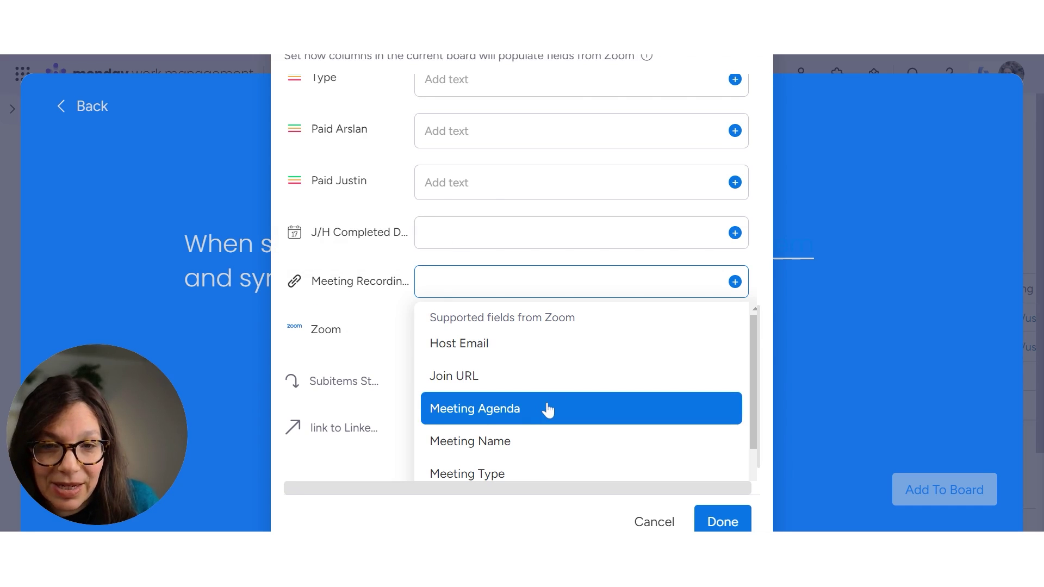
scroll(546, 409, "down", 3)
left_click(514, 428)
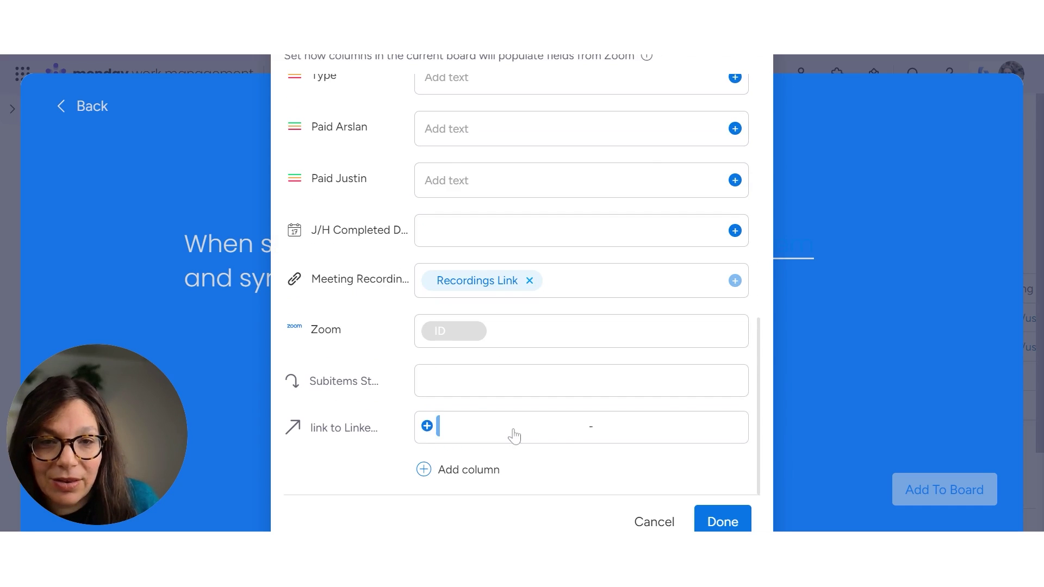
left_click(724, 519)
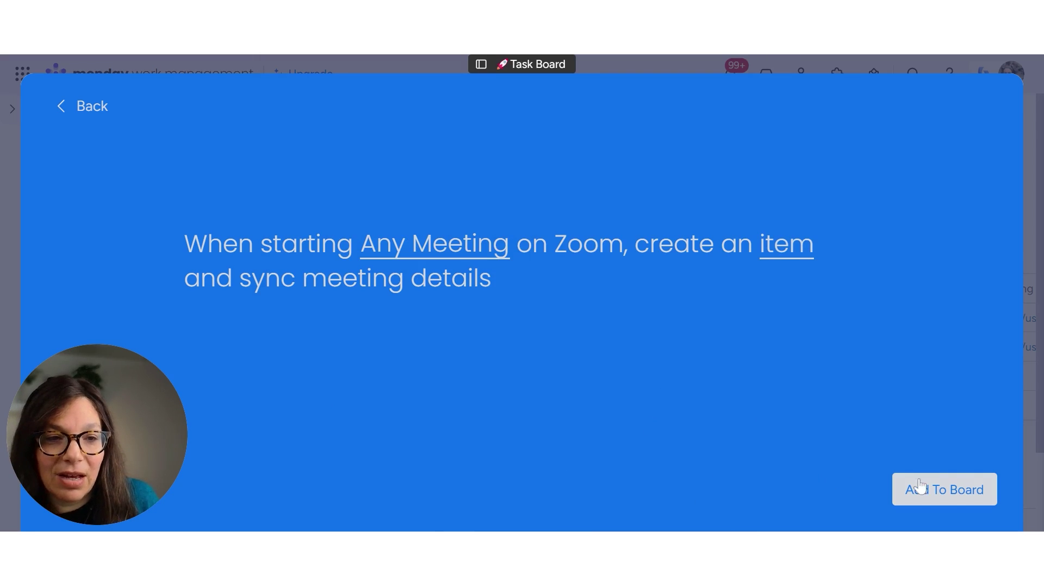
Close the Zoom recipe and scroll the table to the Zoom meeting and Meeting Recording columns.
left_click(1035, 90)
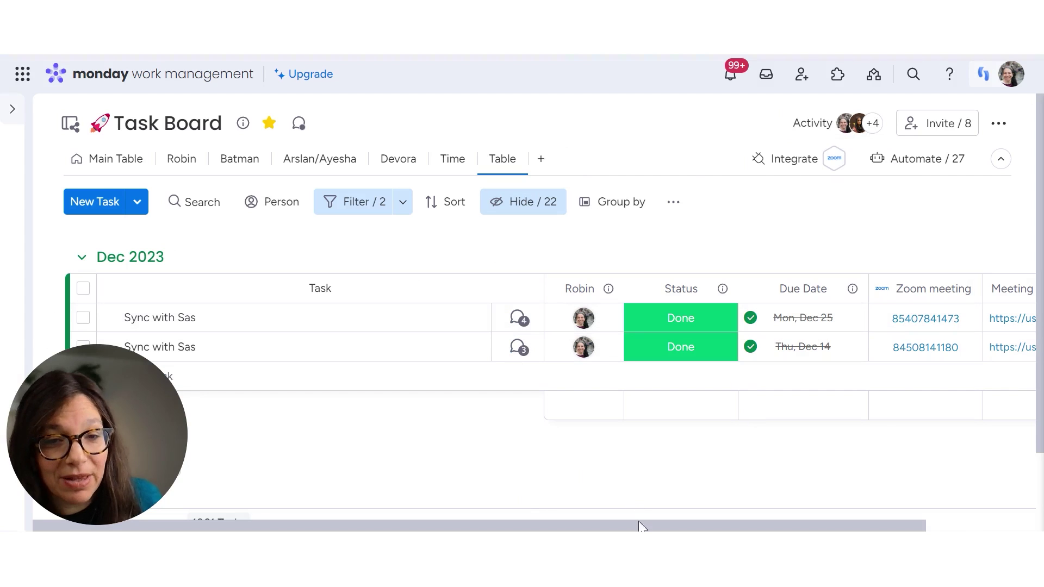
scroll(646, 529, "right", 5)
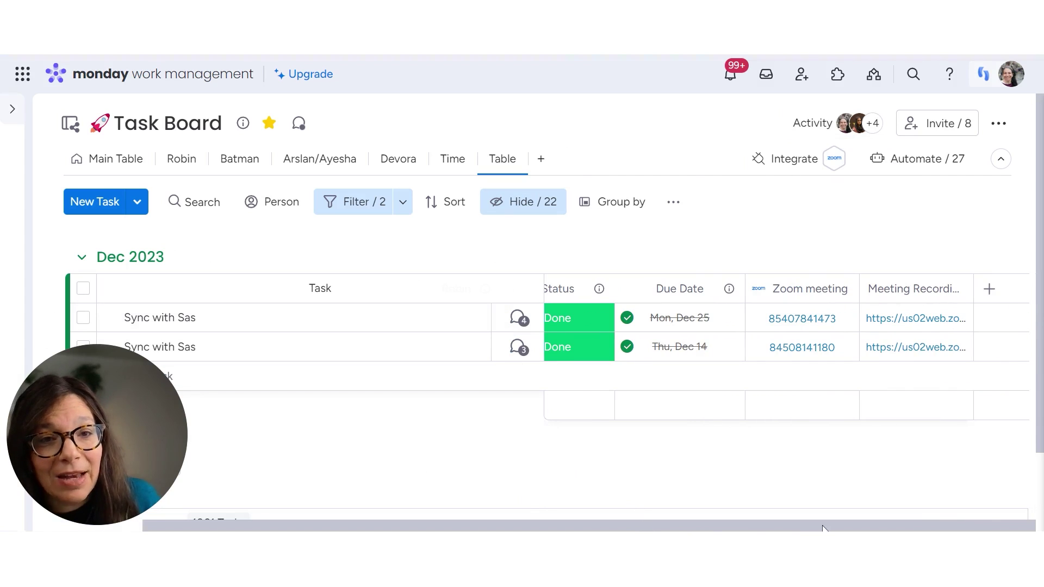
scroll(815, 527, "left", 2)
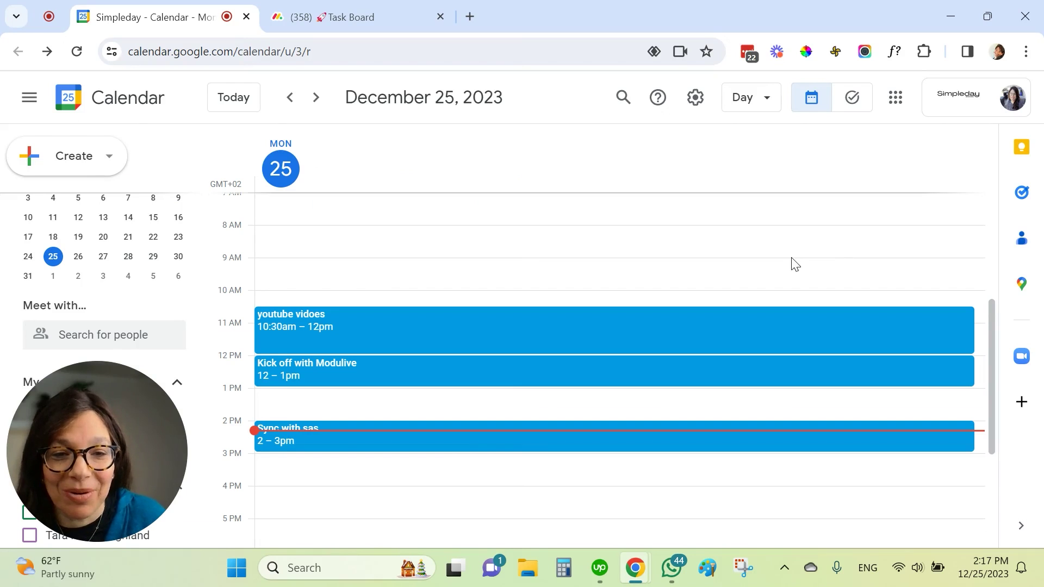
Open the December 25, 2–3pm Sync with sas event in Google Calendar.
left_click(494, 443)
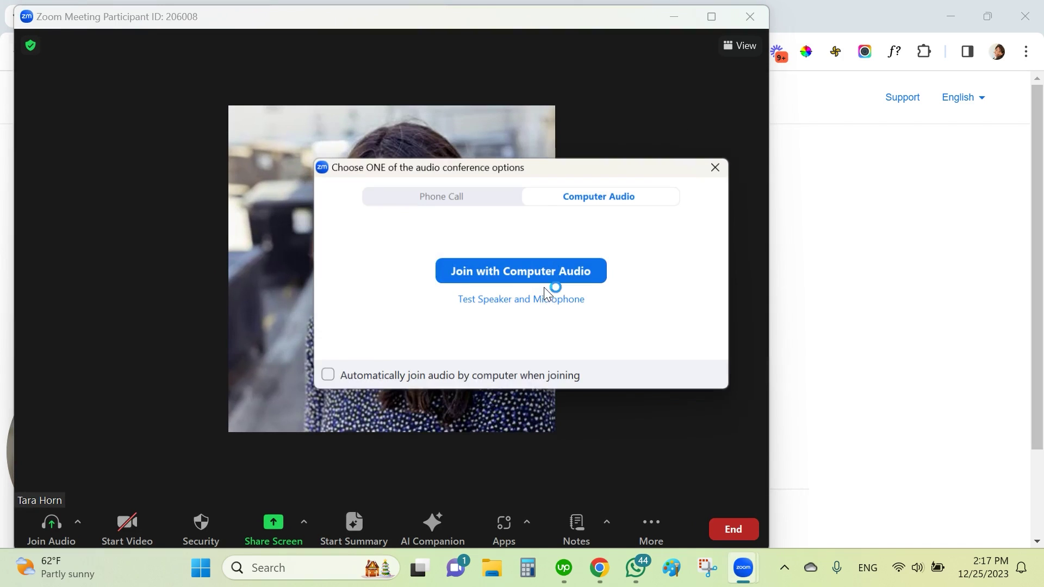
Join with computer audio, minimize Zoom to a floating mini window, and close the Launch Meeting tab.
left_click(526, 273)
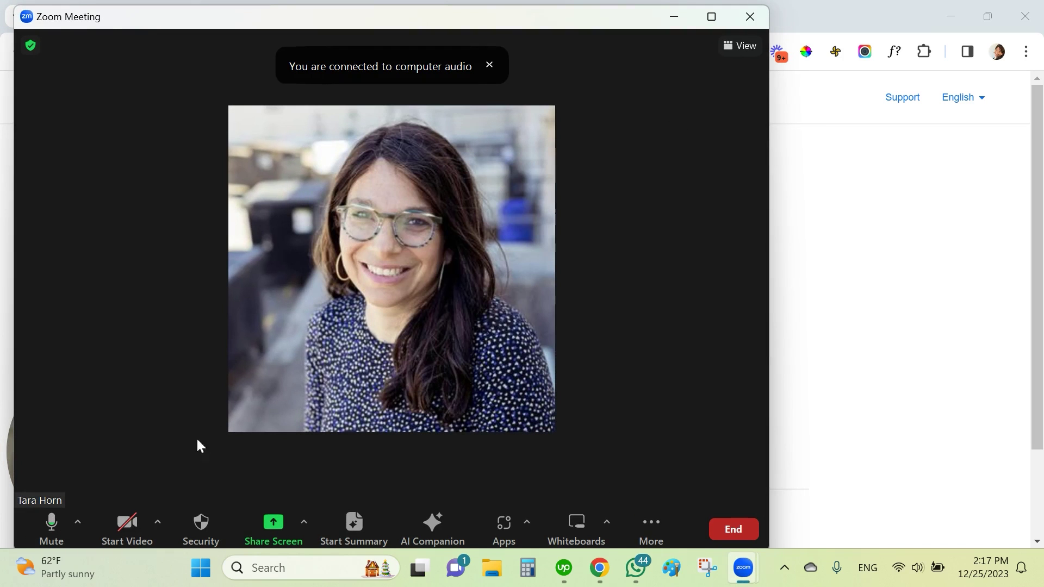
left_click(674, 18)
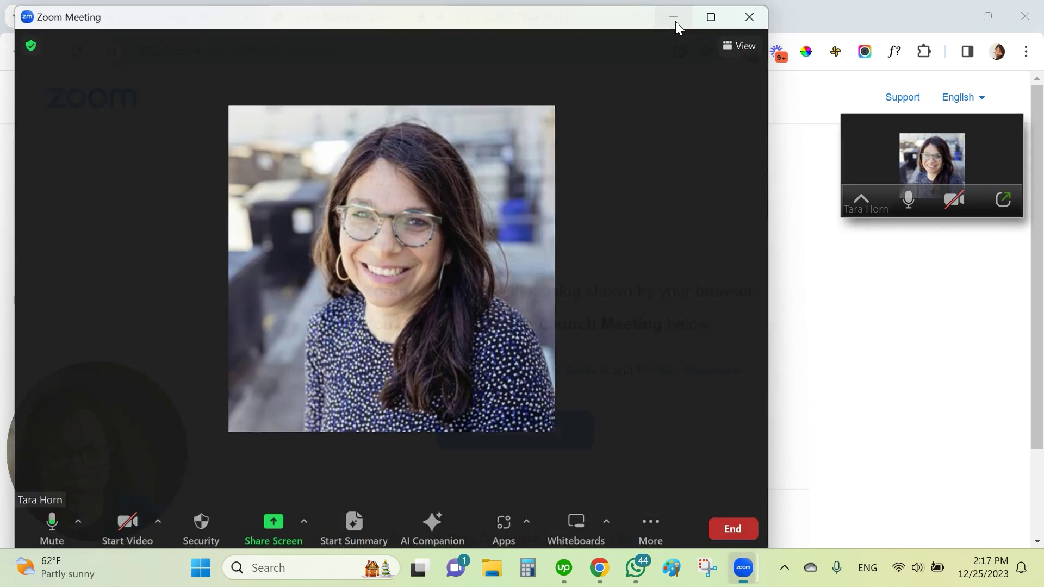
left_click(440, 17)
Return to the Task Board and retype 'sas' in the search to refresh the filtered items.
left_click(326, 19)
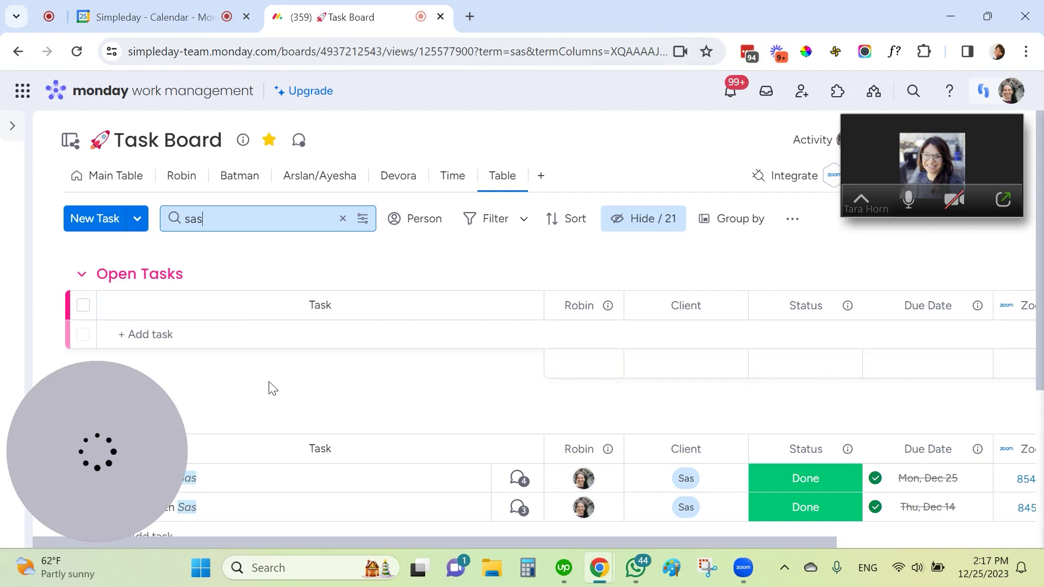
scroll(348, 366, "down", 2)
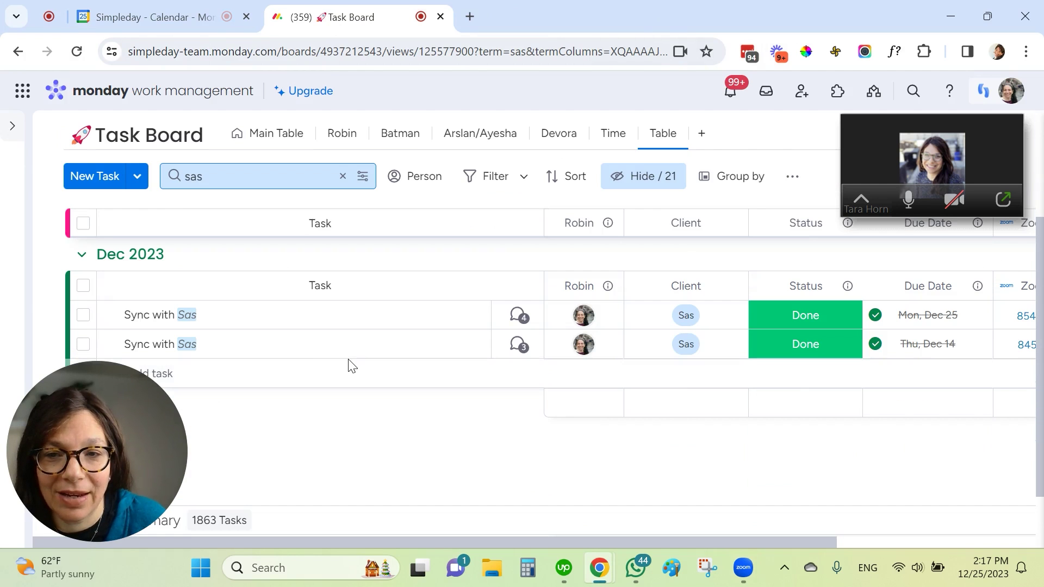
left_click(227, 181)
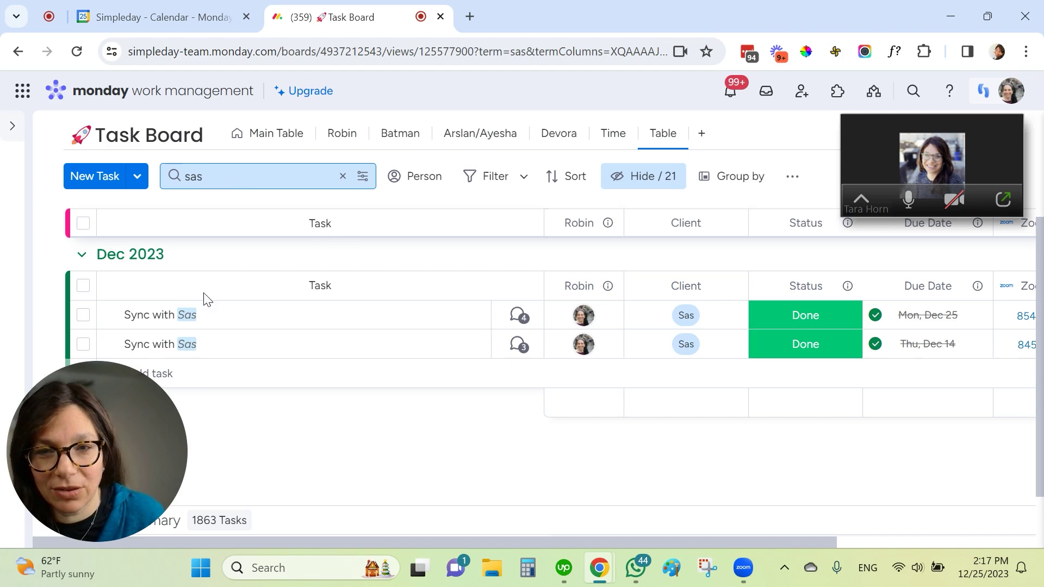
scroll(256, 361, "up", 3)
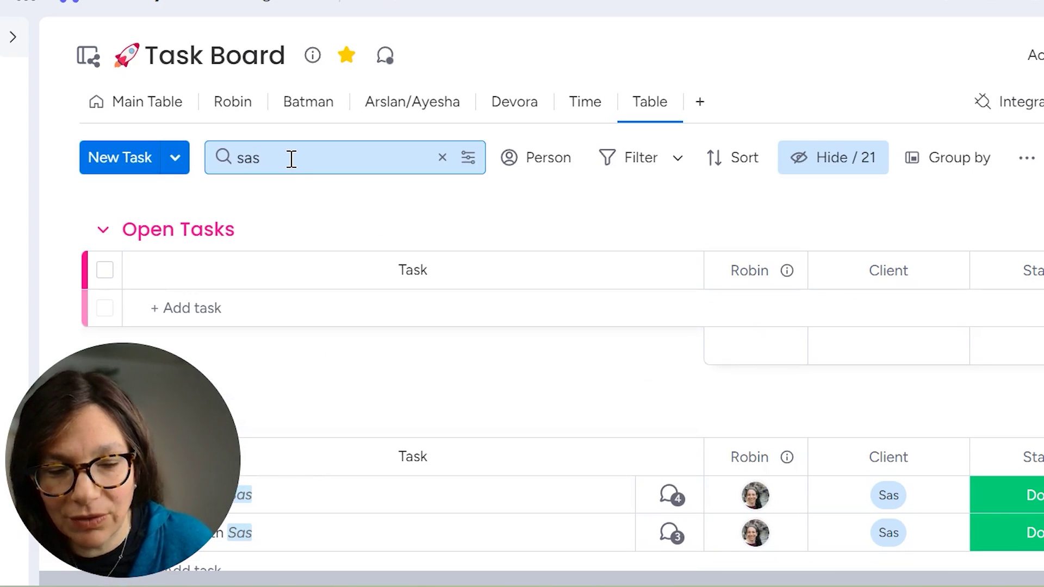
key("BackSpace")
key("BackSpace")
key("BackSpace")
type("sas")
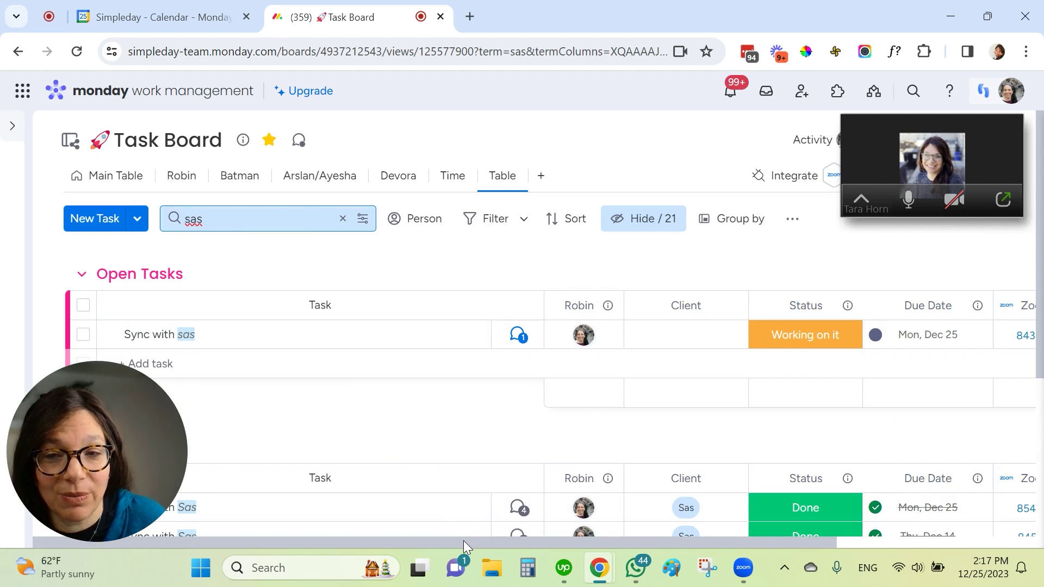
Scroll the table and open the new Sync with sas item's updates showing 'Meeting Started'.
mouse_move(463, 540)
left_mouse_down()
mouse_move(569, 539)
mouse_move(475, 539)
left_mouse_up()
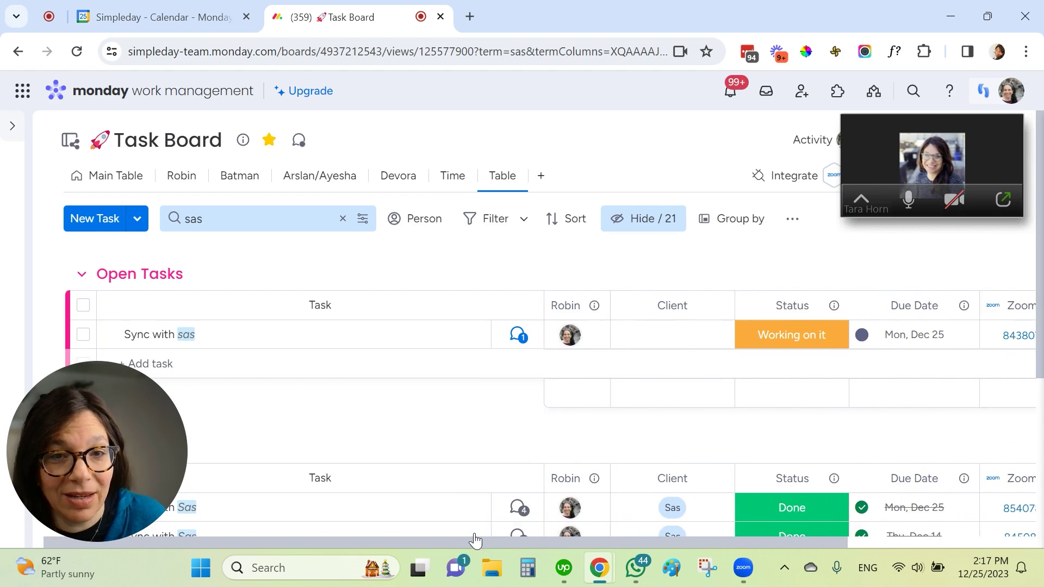
left_click_drag(589, 541, 749, 541)
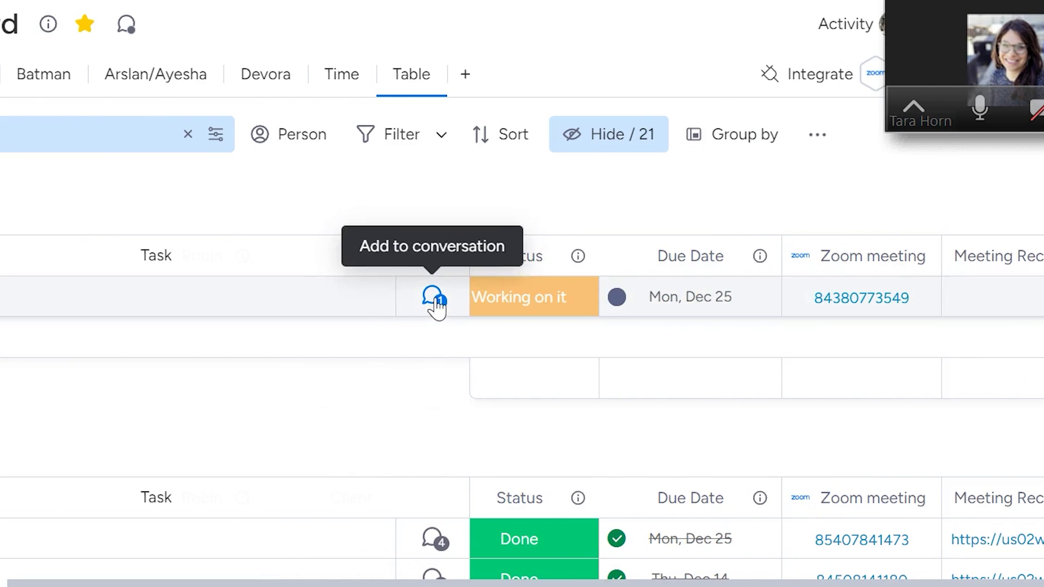
left_click(433, 298)
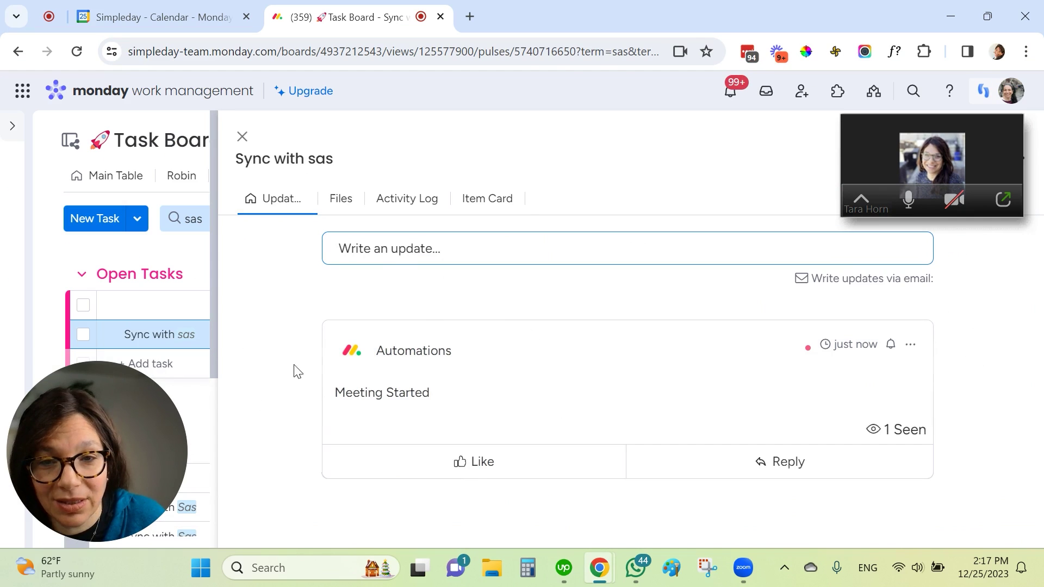
left_click(243, 136)
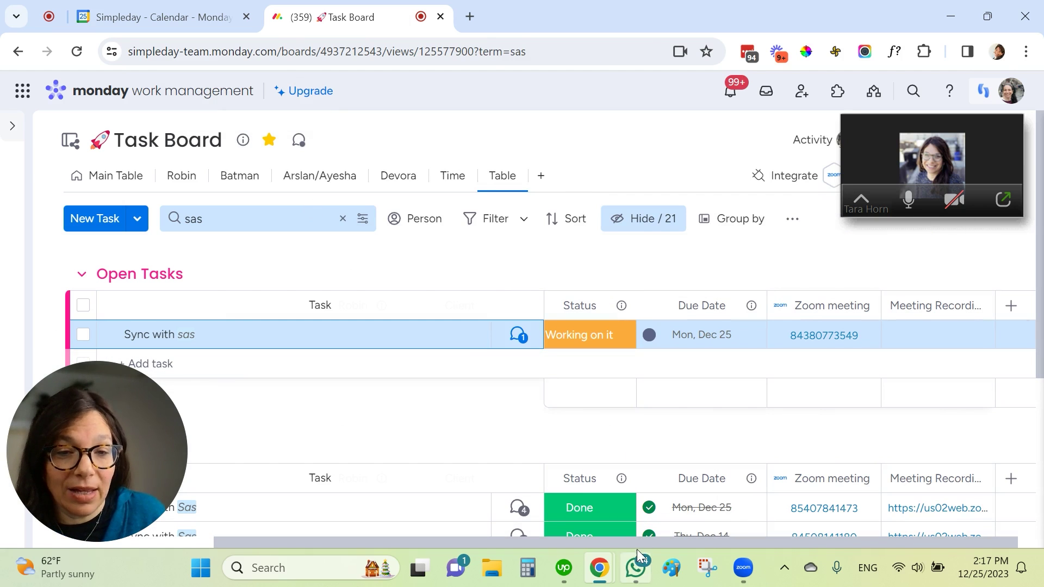
scroll(587, 426, "left", 2)
scroll(587, 426, "down", 2)
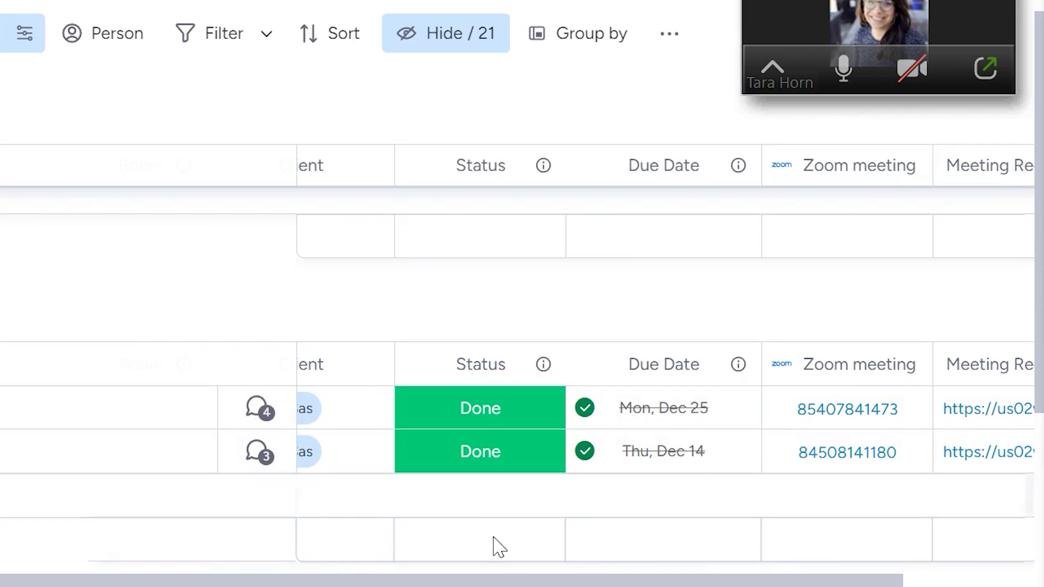
scroll(484, 578, "left", 3)
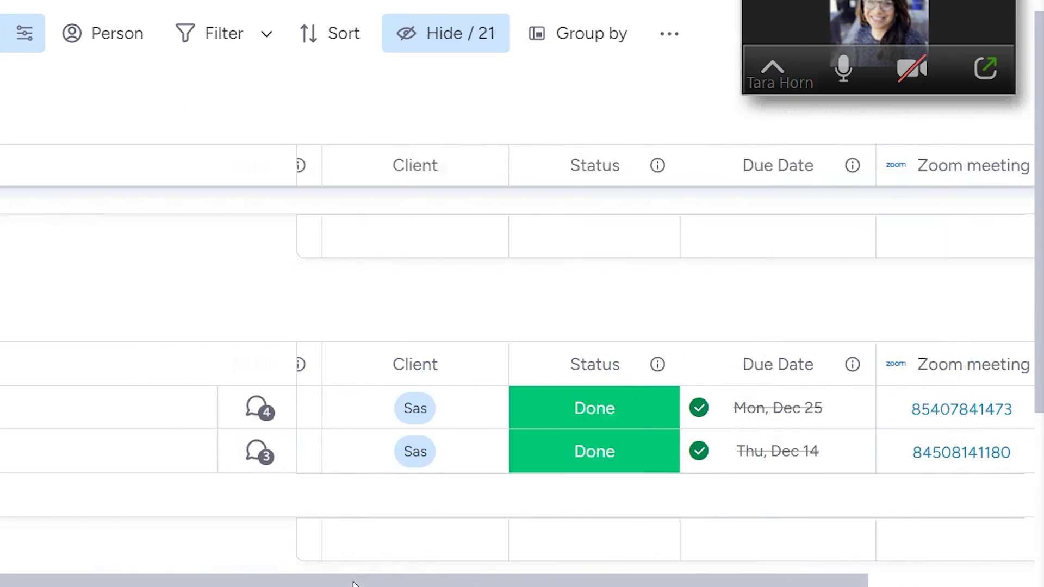
left_click(264, 454)
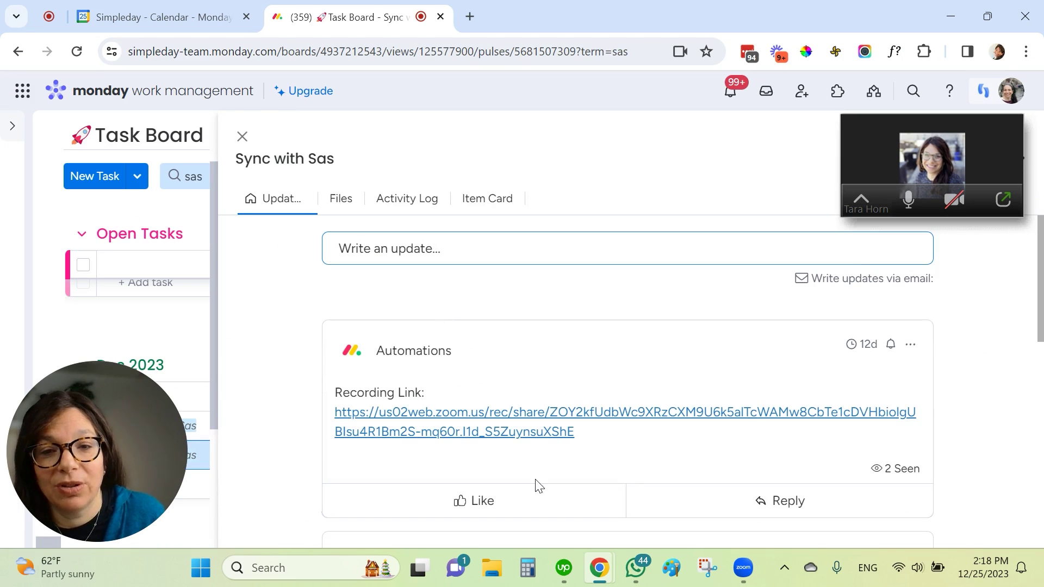
scroll(598, 369, "down", 4)
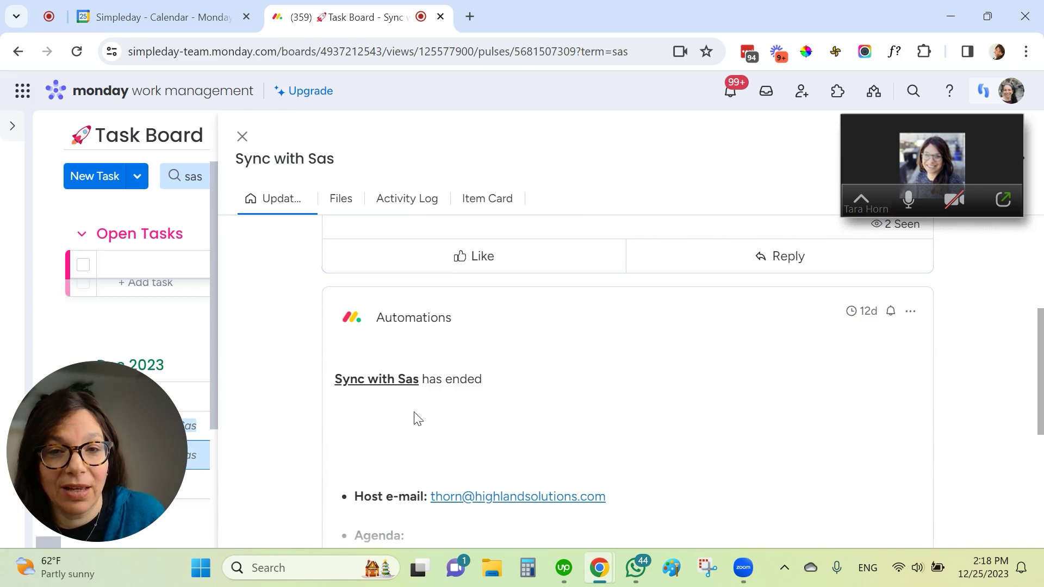
scroll(477, 461, "down", 5)
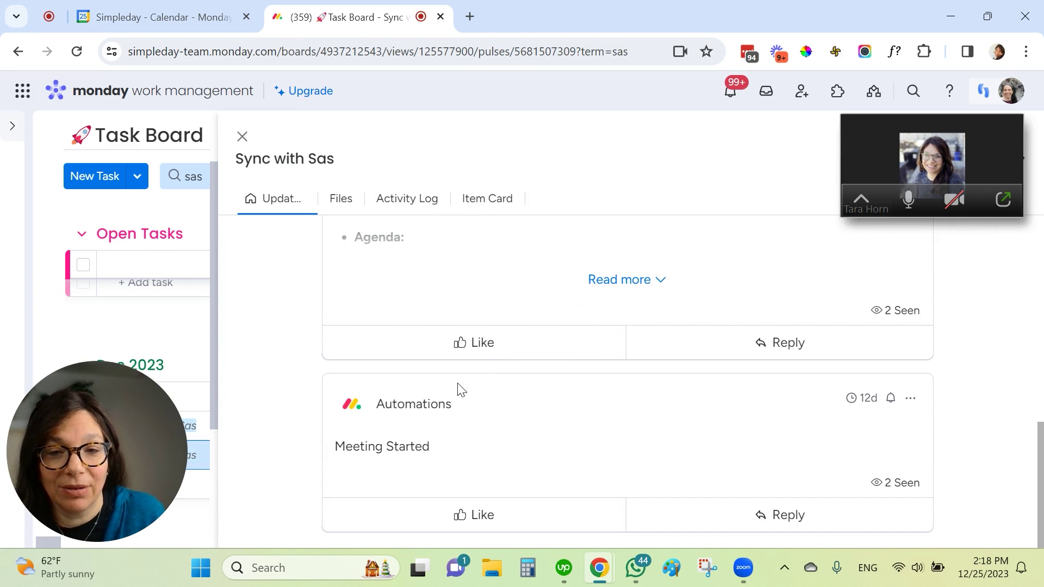
scroll(445, 440, "up", 10)
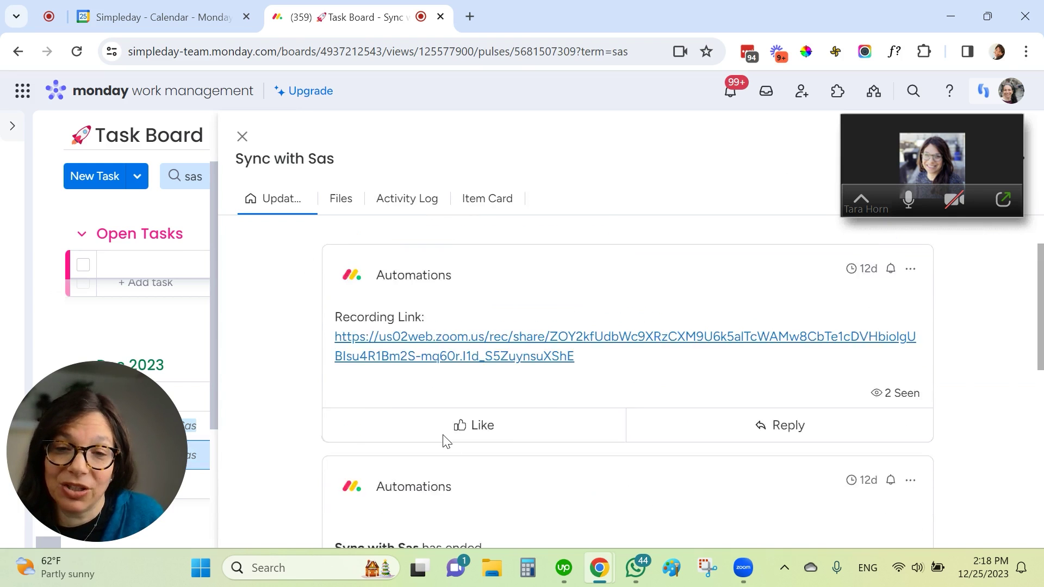
left_click(242, 136)
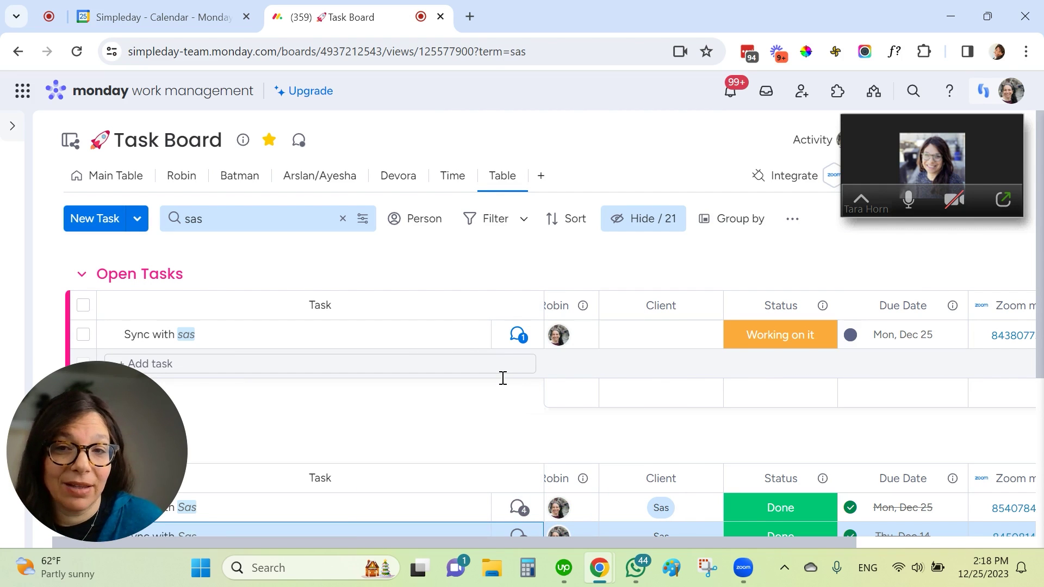
Post 'notes - set up another meeting with client' as an update on Sync with sas, then return to the board.
left_click(515, 335)
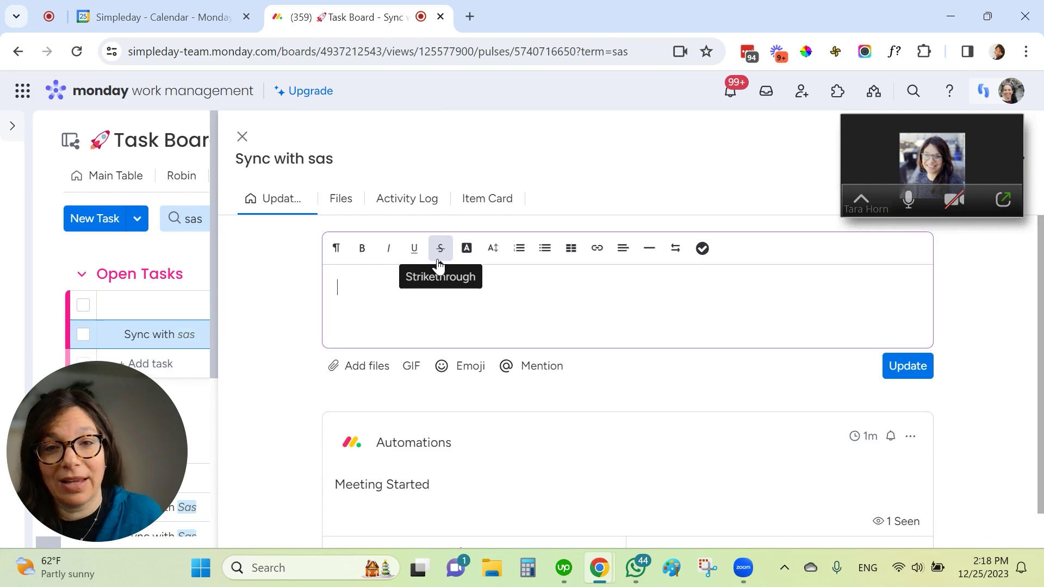
type("notes - set up another meeting with client")
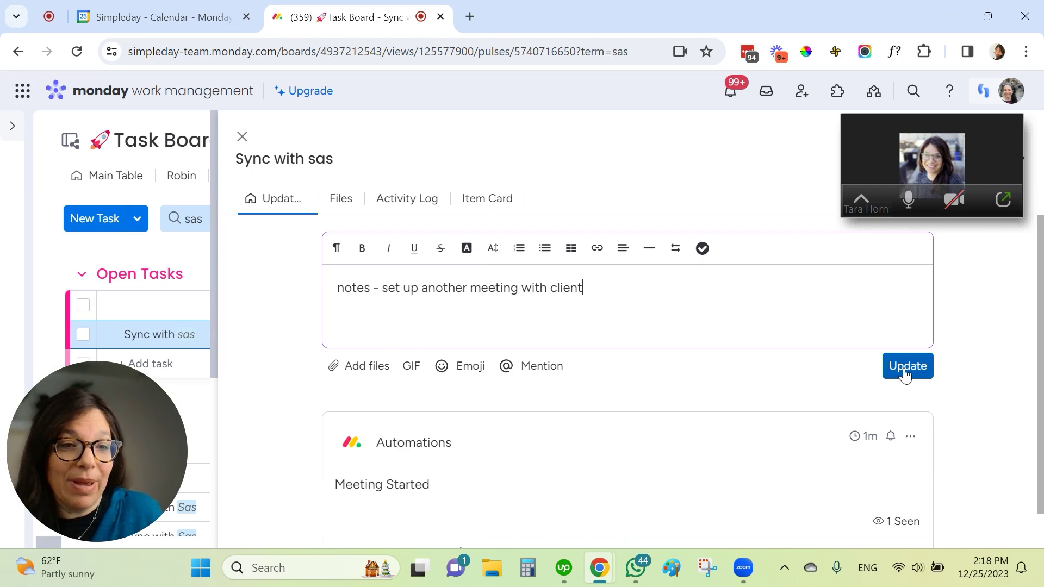
left_click(906, 366)
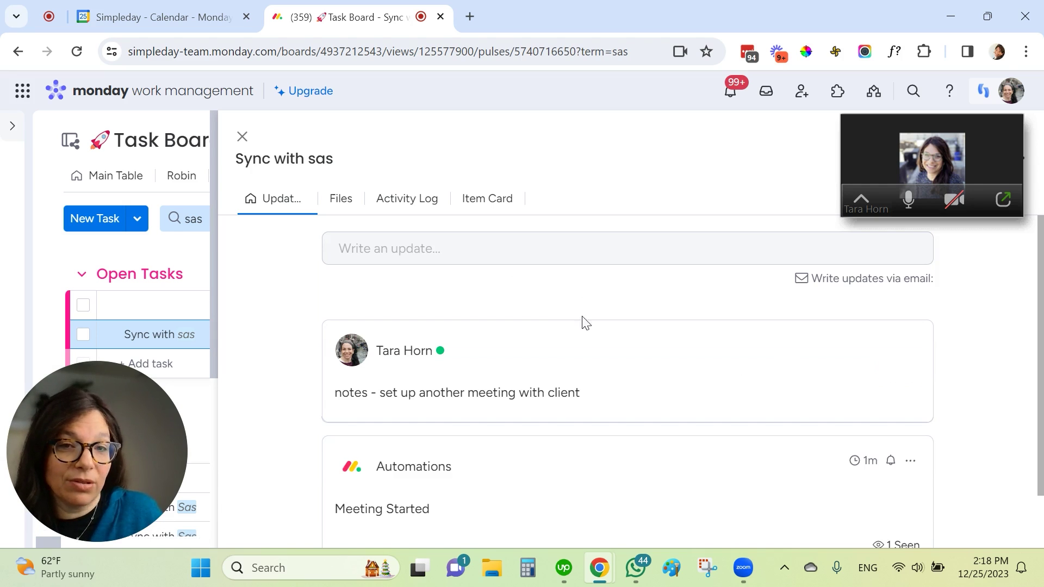
left_click(252, 136)
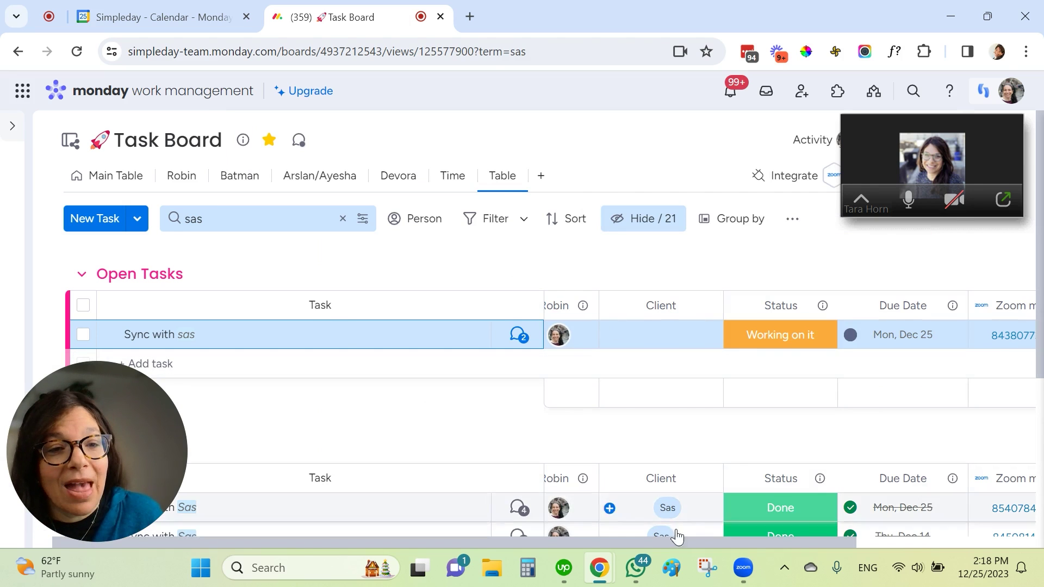
left_click_drag(661, 540, 898, 538)
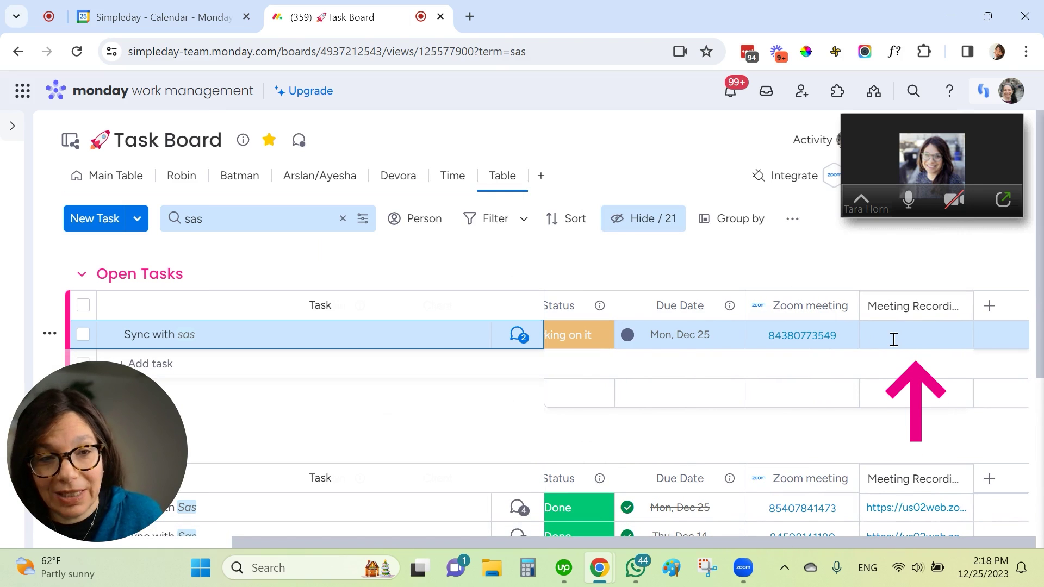